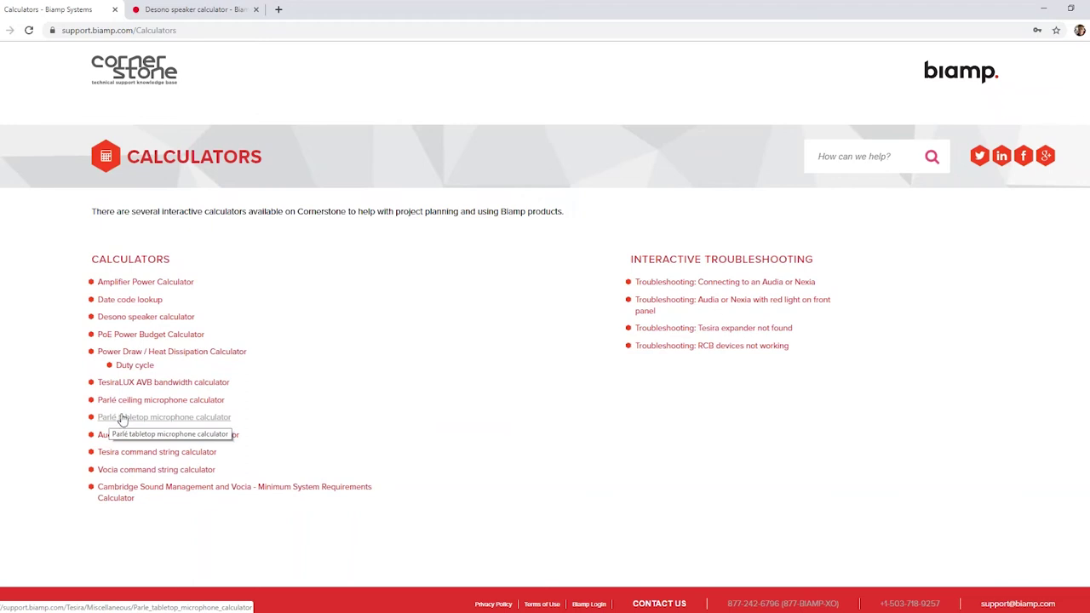
- Open the Parlé ceiling microphone calculator and set a ceiling height of 10 feet for the TCM-X model
click(171, 400)
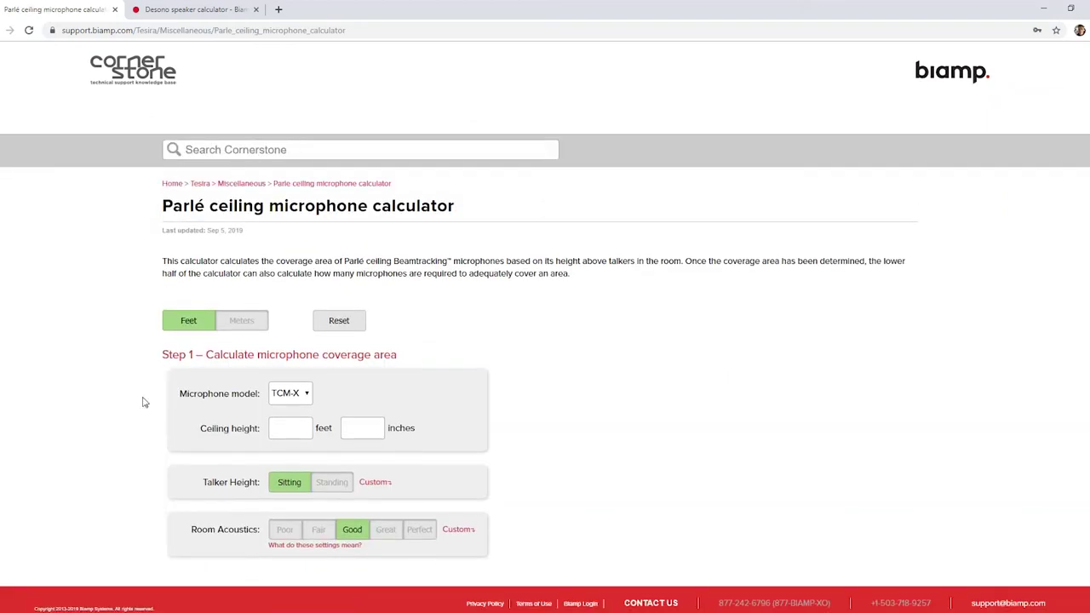
scroll(143, 401, down, 2)
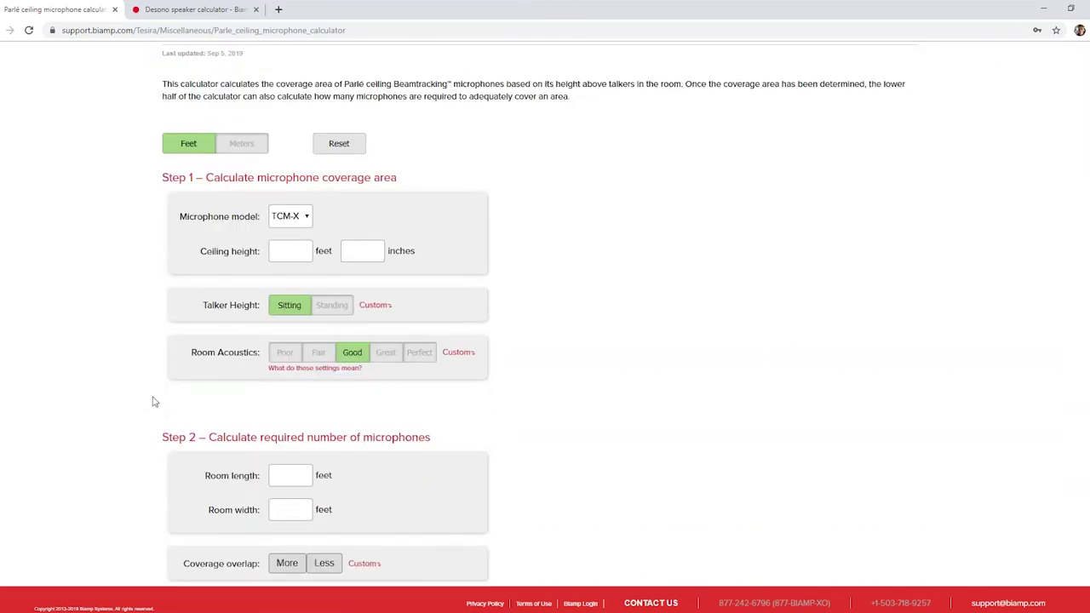
click(290, 218)
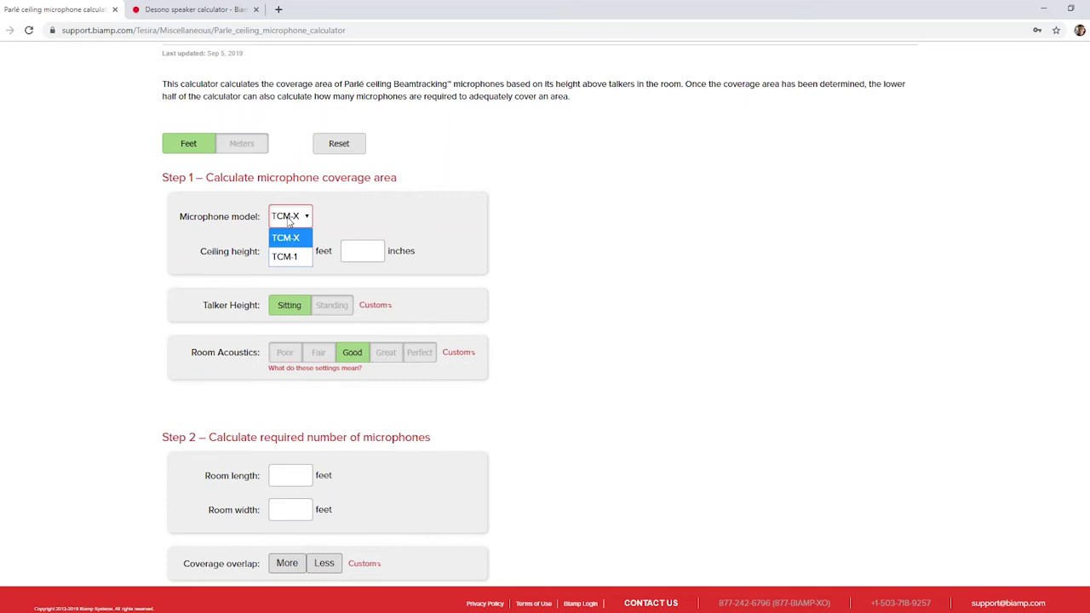
click(307, 197)
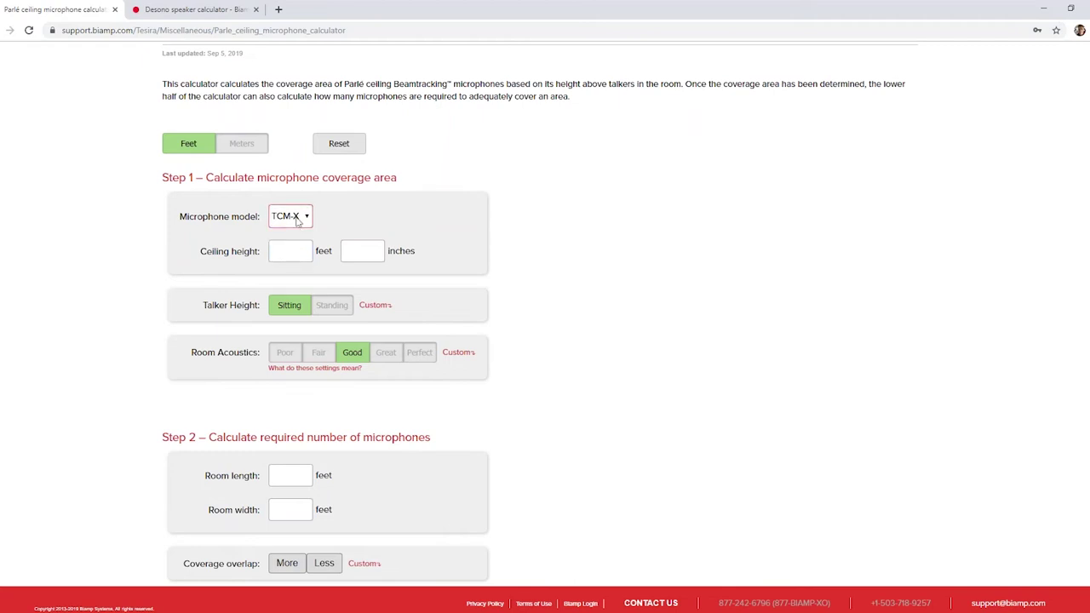
click(288, 250)
text(10)
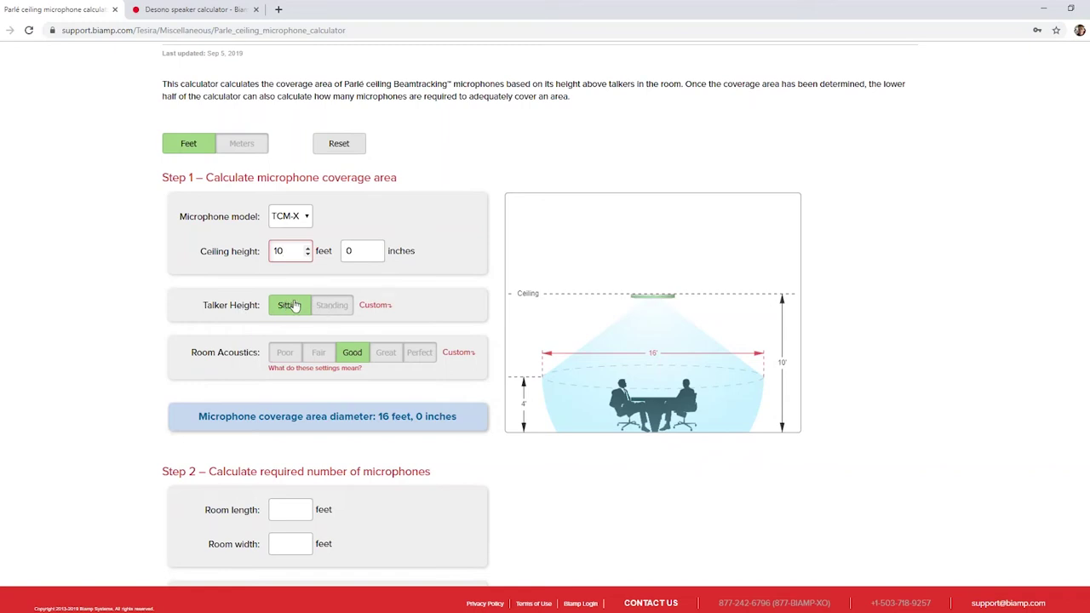
click(385, 309)
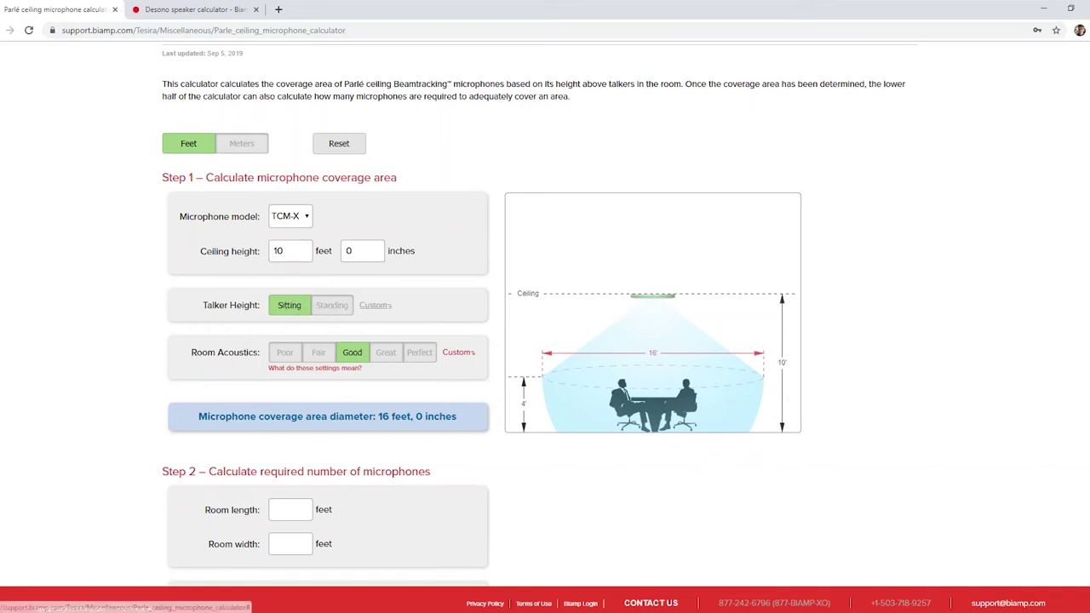
click(388, 312)
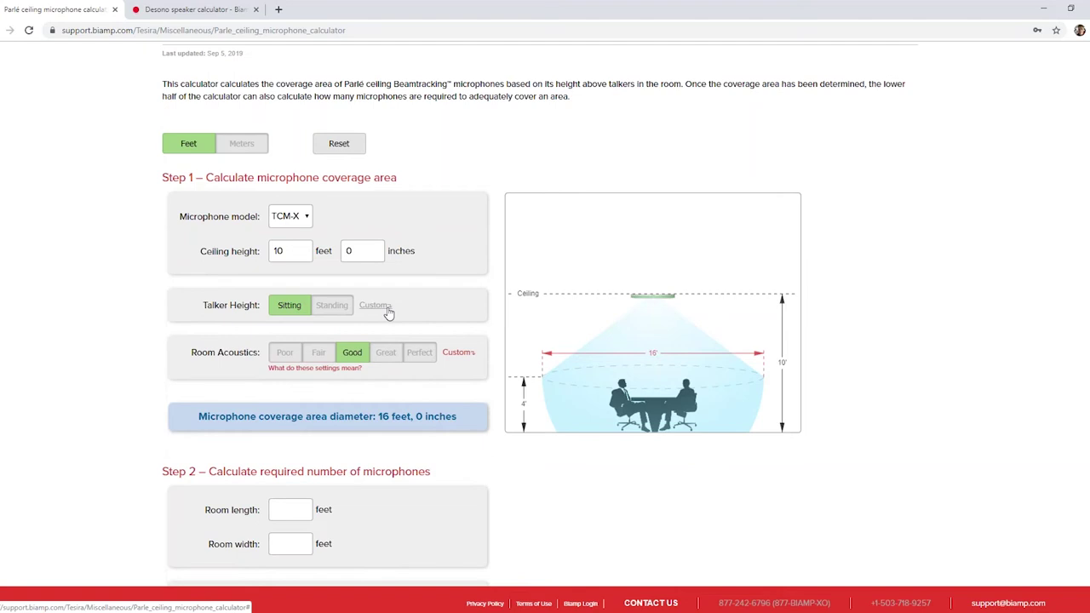
- Open the explanation of the room acoustics settings separately and examine the noise floor and reverb time for Good
scroll(171, 374, down, 1)
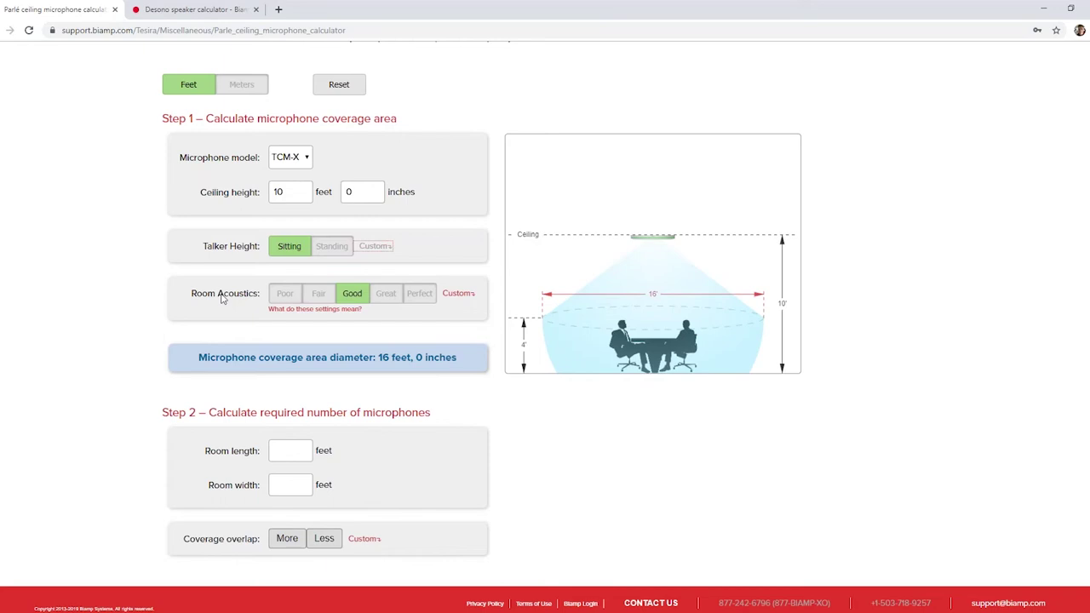
ctrl+click(287, 312)
click(198, 10)
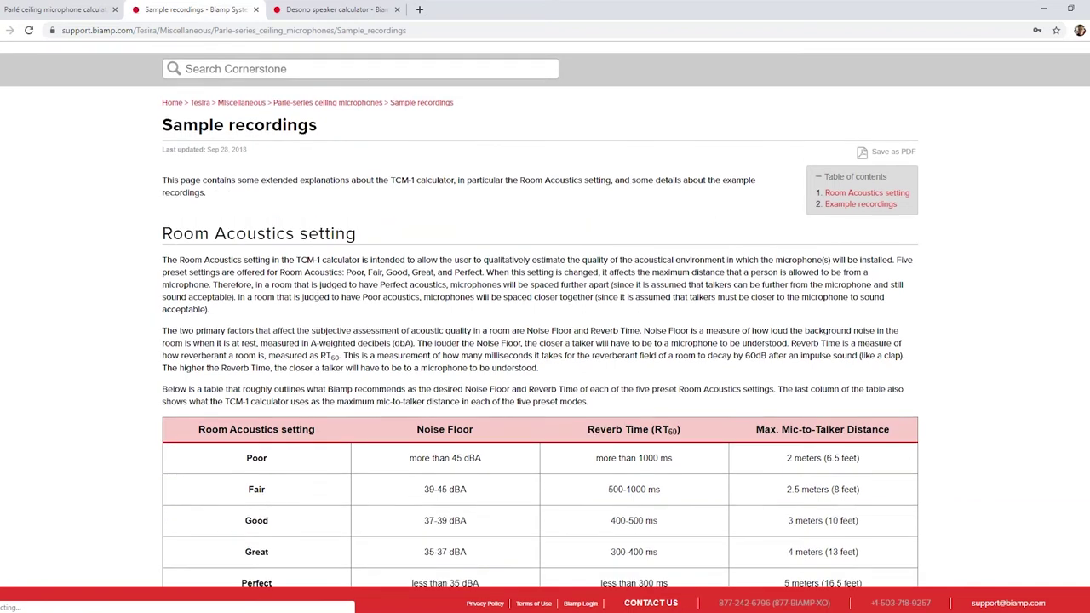
scroll(545, 341, down, 2)
scroll(272, 334, up, 1)
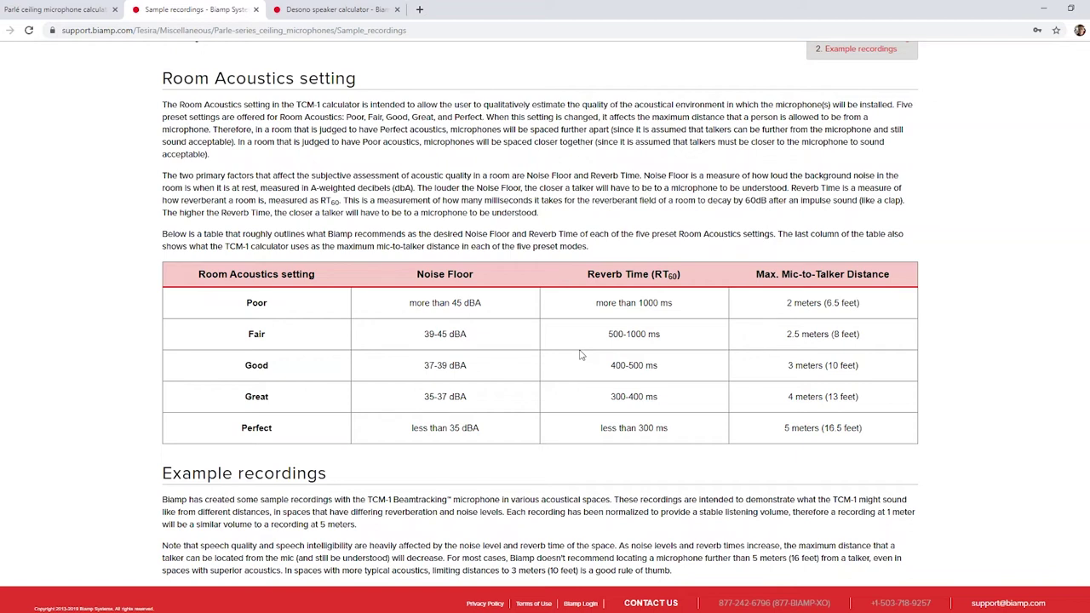
double_click(242, 366)
drag(366, 358, 665, 370)
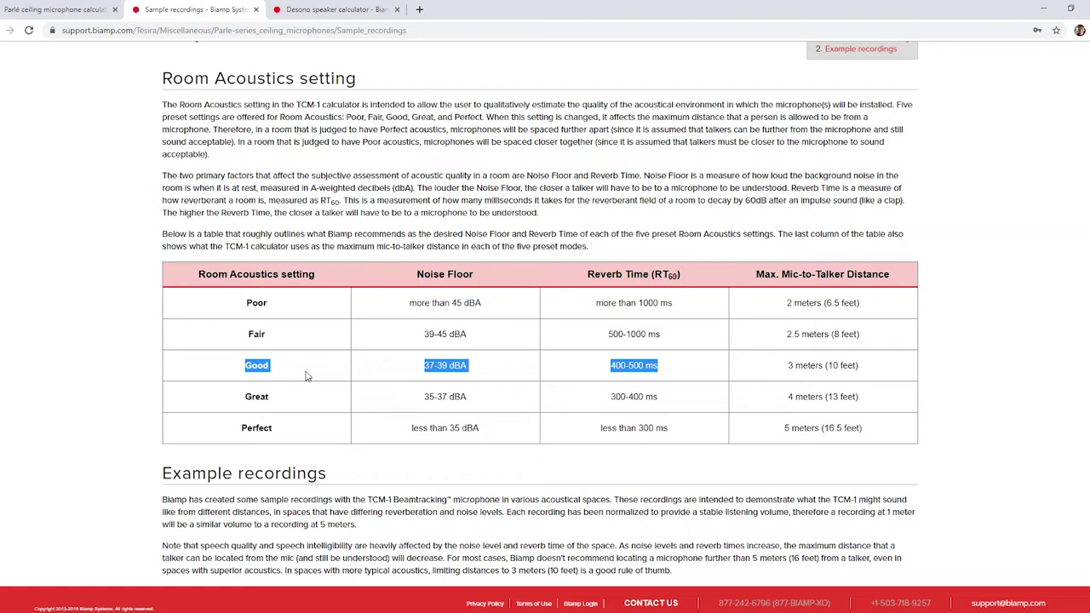
- Return to the ceiling microphone calculator and compare the coverage diagram under Fair and Good room acoustics
click(86, 10)
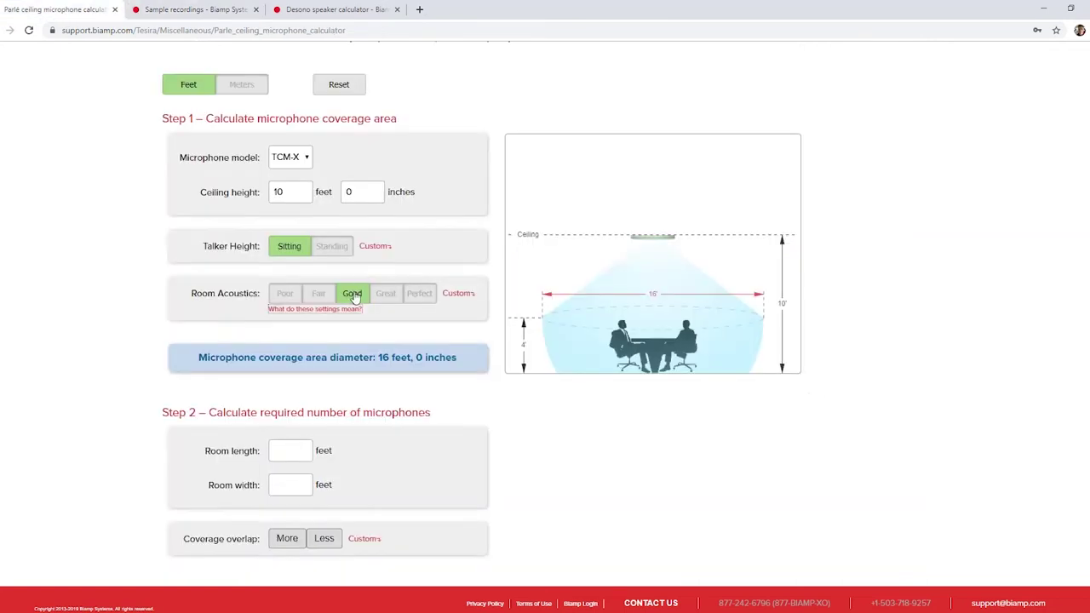
click(318, 297)
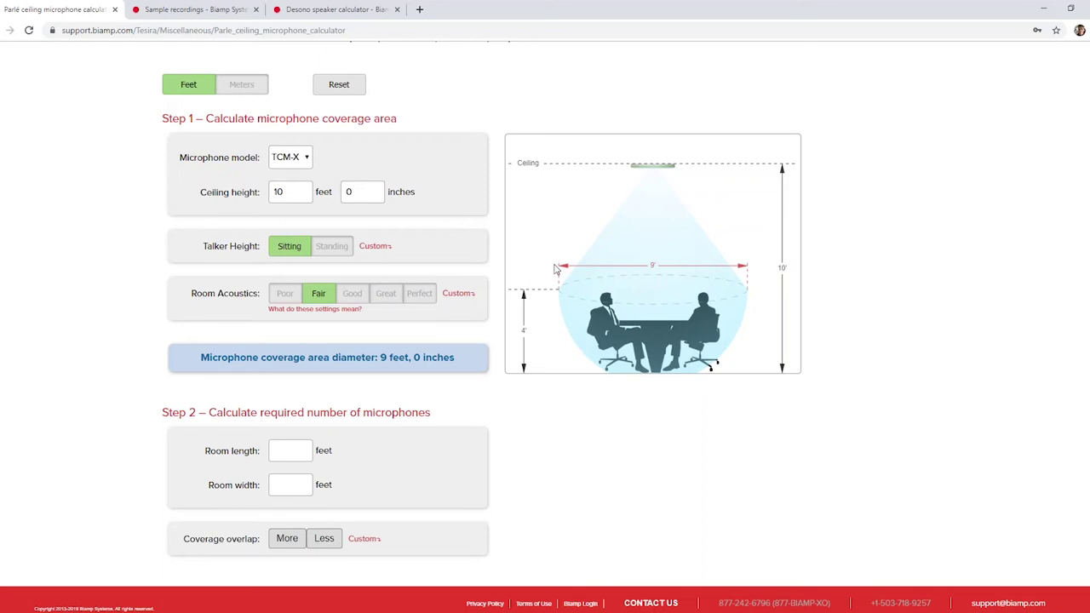
click(353, 296)
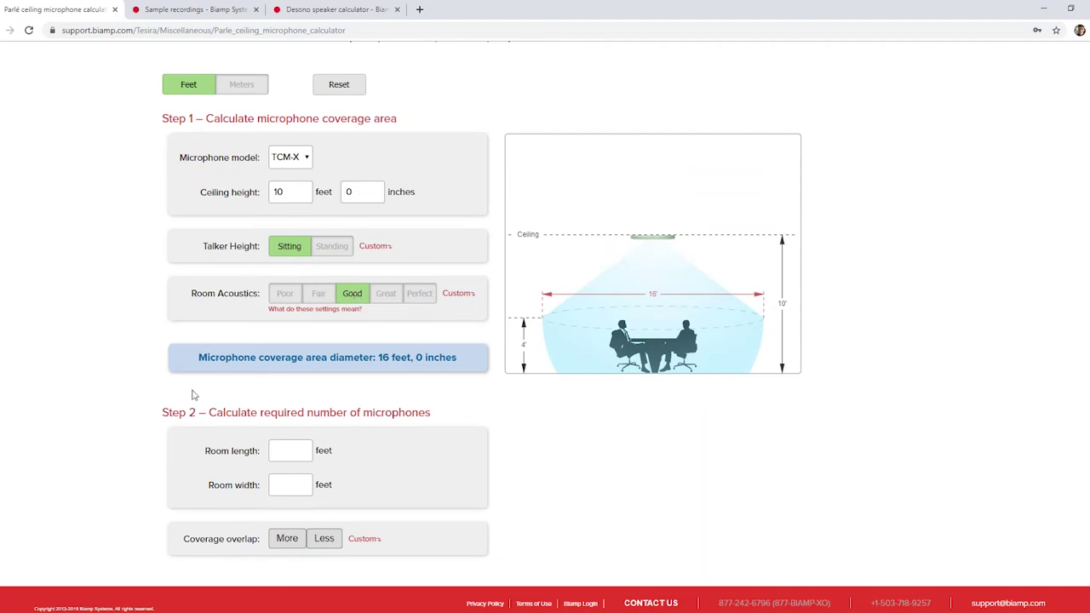
- Set the room length to 26 feet and the room width to 18 feet
scroll(162, 407, down, 1)
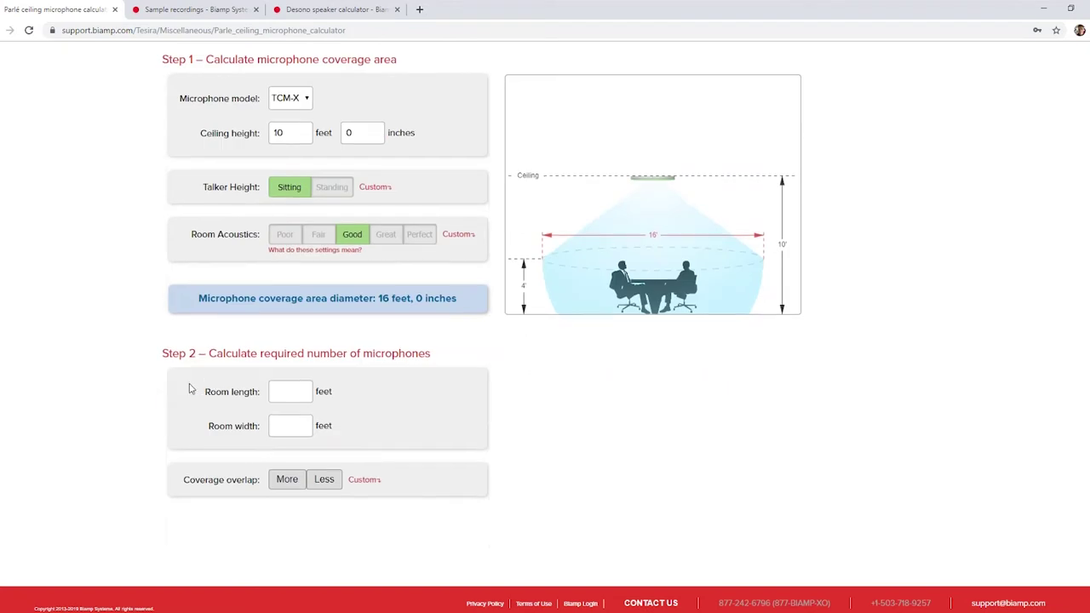
click(277, 391)
text(26)
click(276, 419)
text(1)
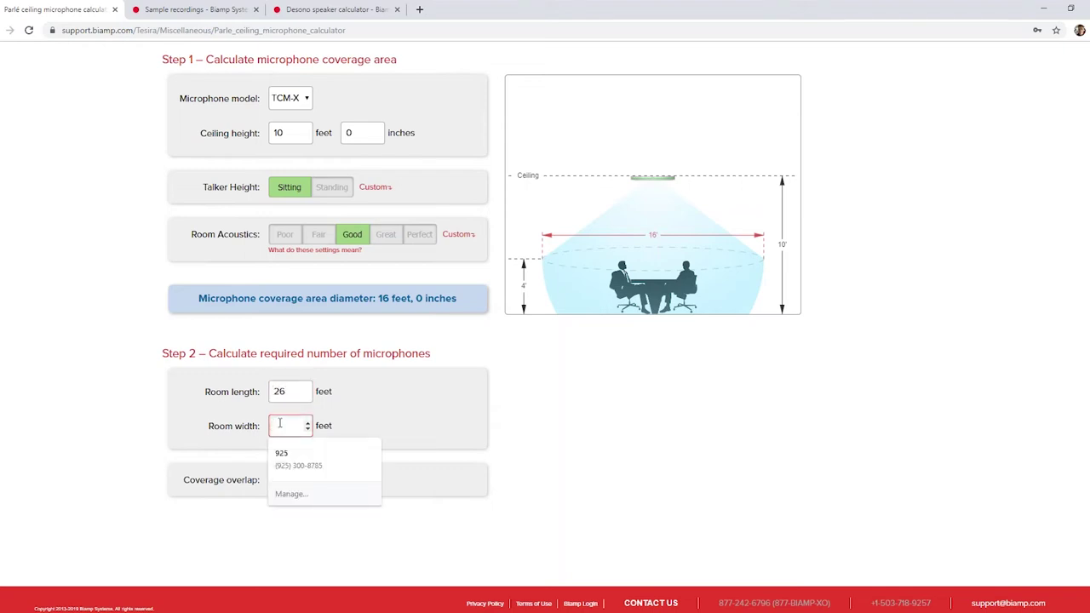
text(8)
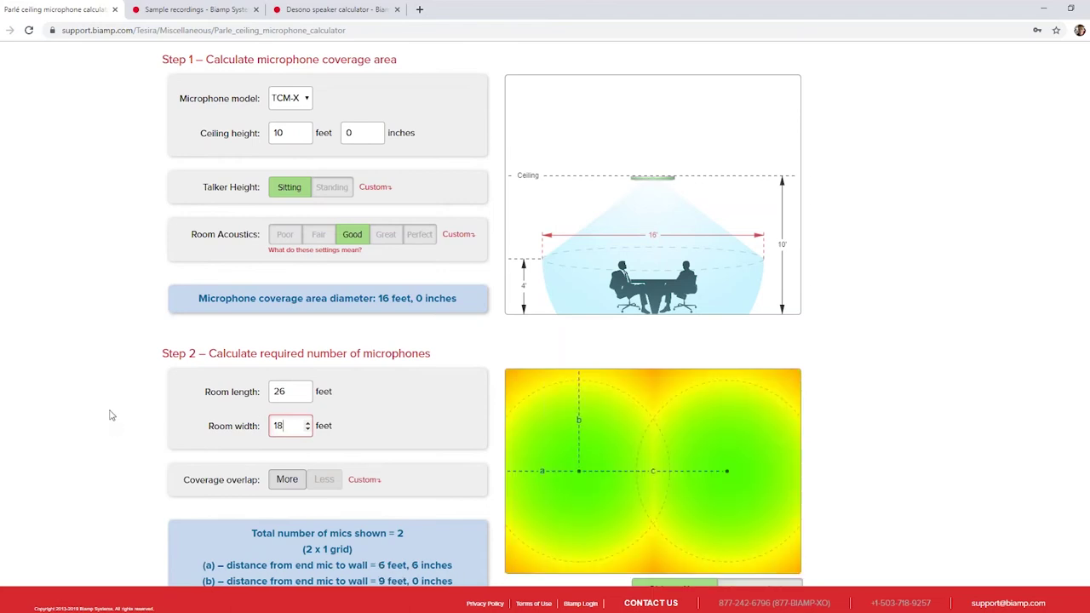
- Examine the microphone layout, increase the coverage overlap by one level and reduce it back again
scroll(109, 415, down, 1)
scroll(109, 415, down, 1)
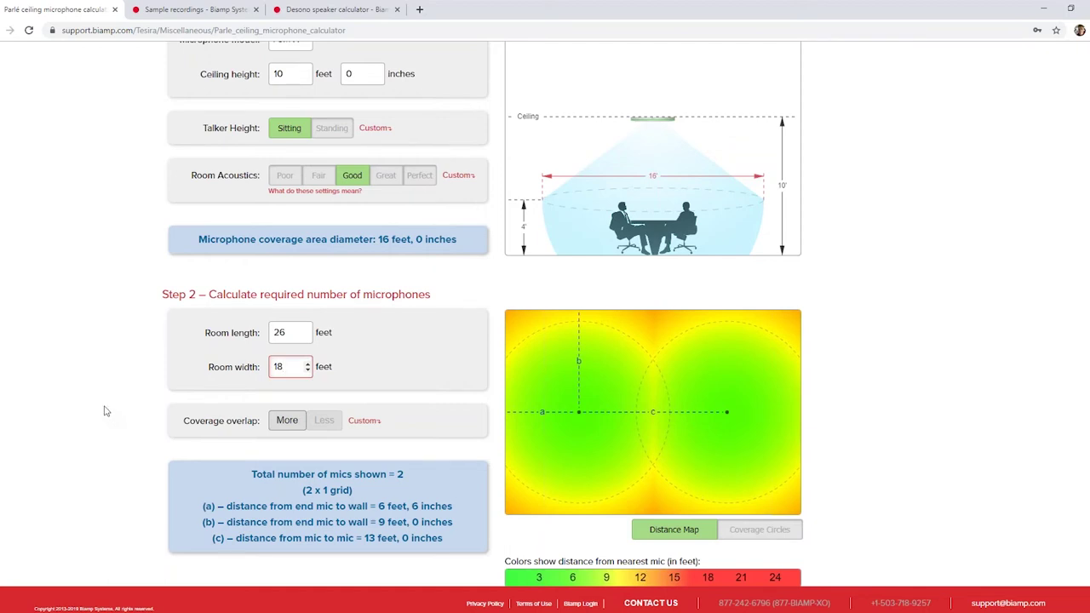
scroll(104, 411, down, 1)
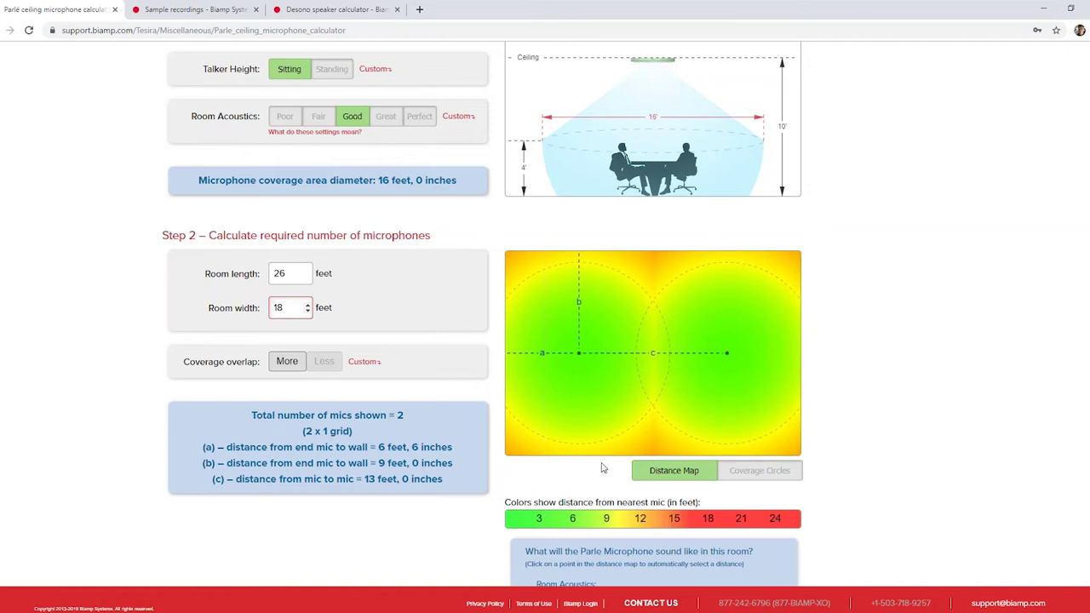
mouse_move(543, 442)
click(287, 365)
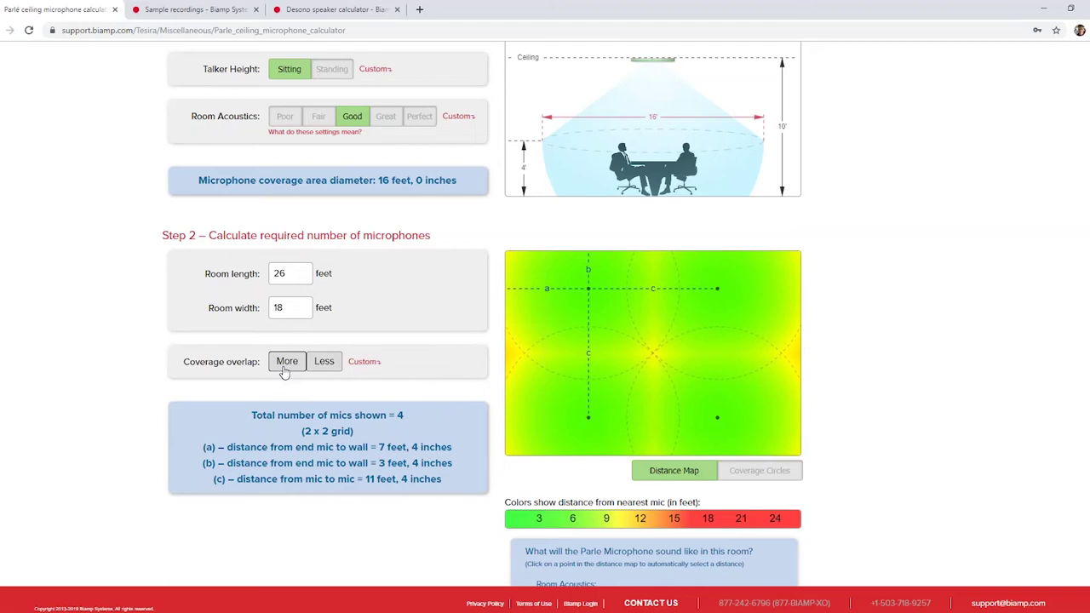
click(326, 362)
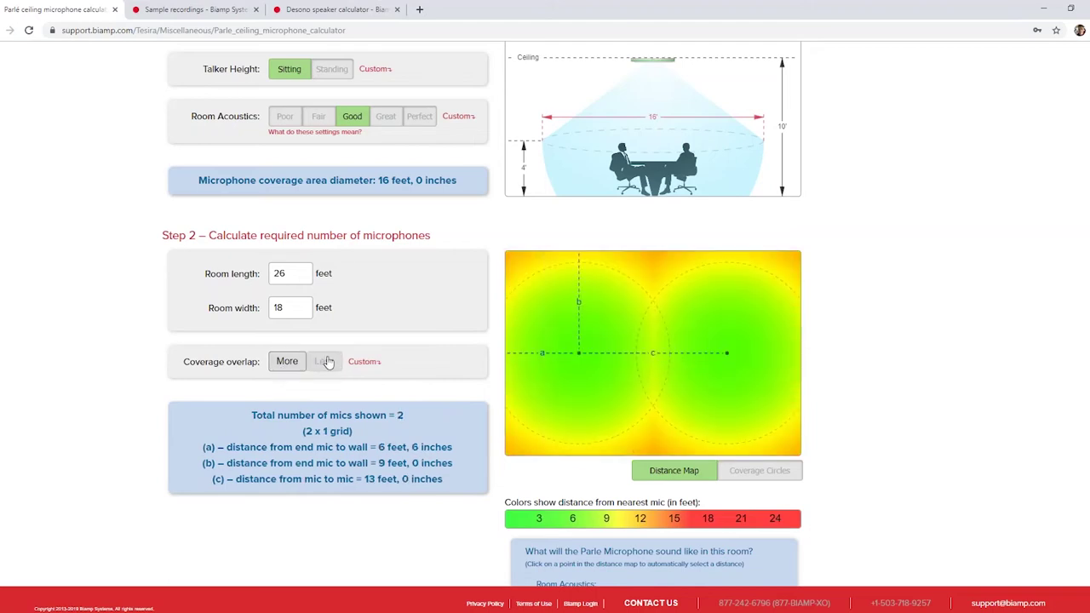
- Look through the room acoustics and distance choices offered for the microphone sound sample
scroll(96, 389, down, 1)
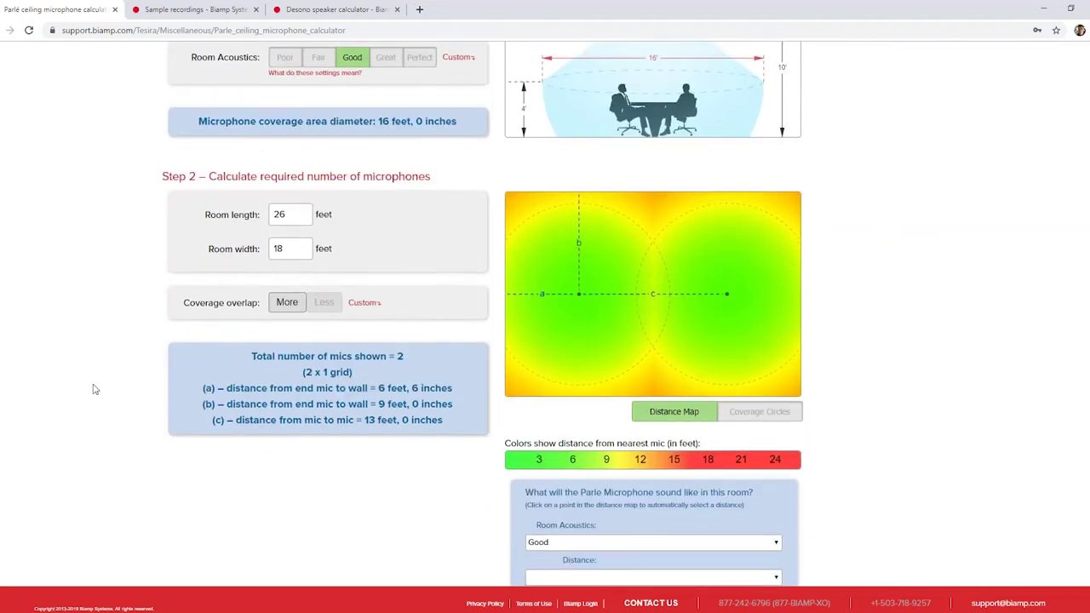
scroll(95, 391, down, 2)
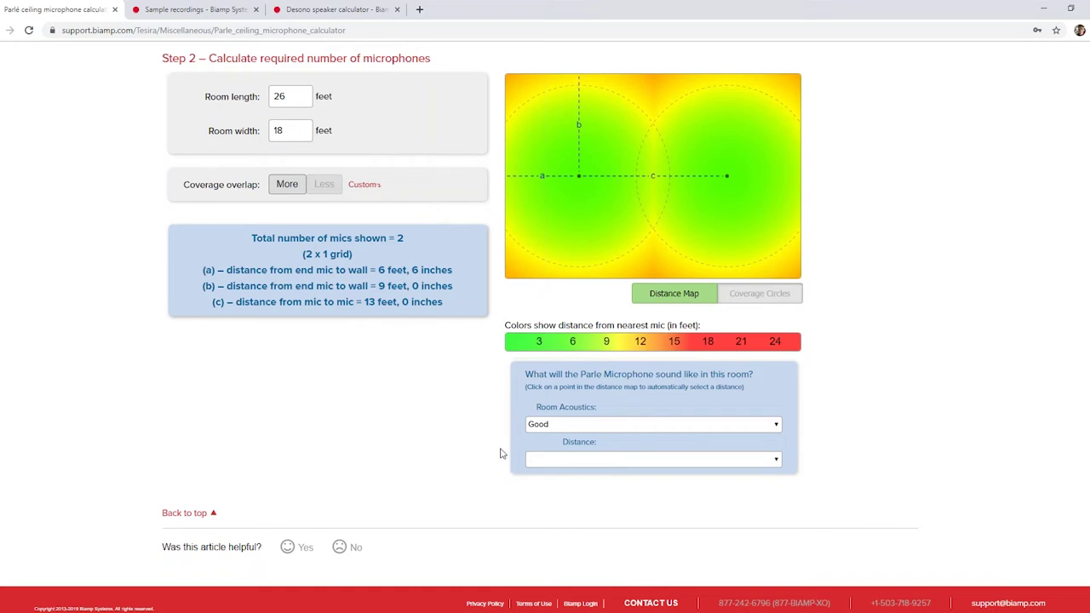
click(575, 427)
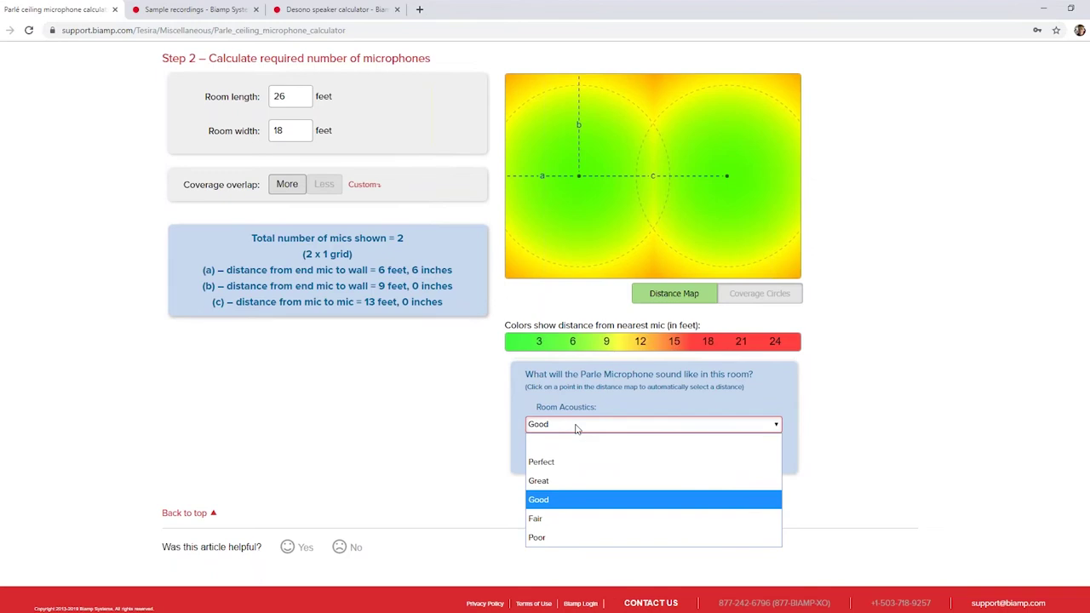
click(576, 428)
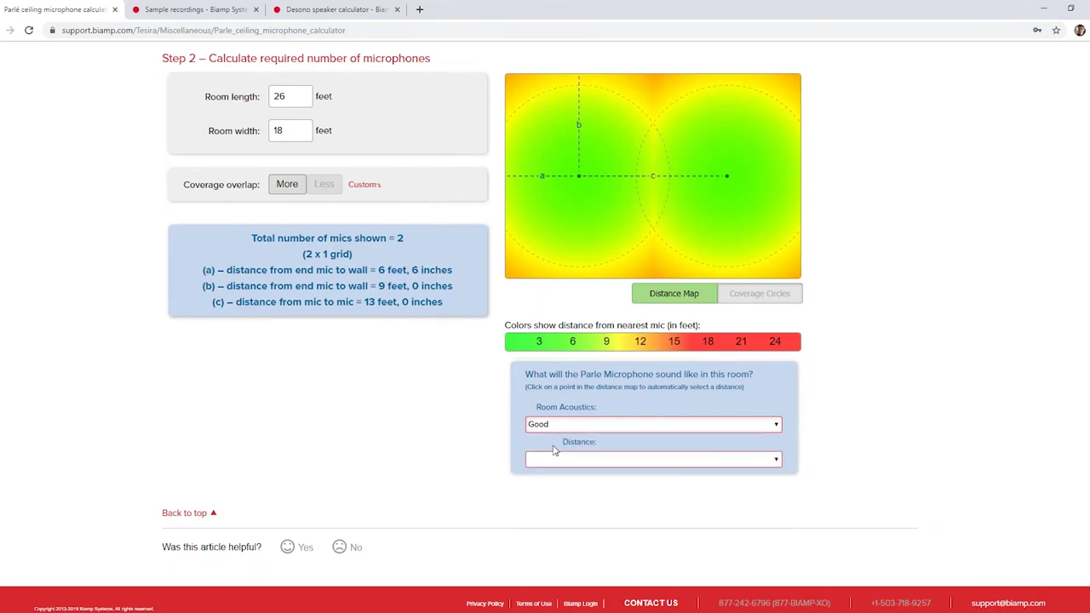
click(561, 460)
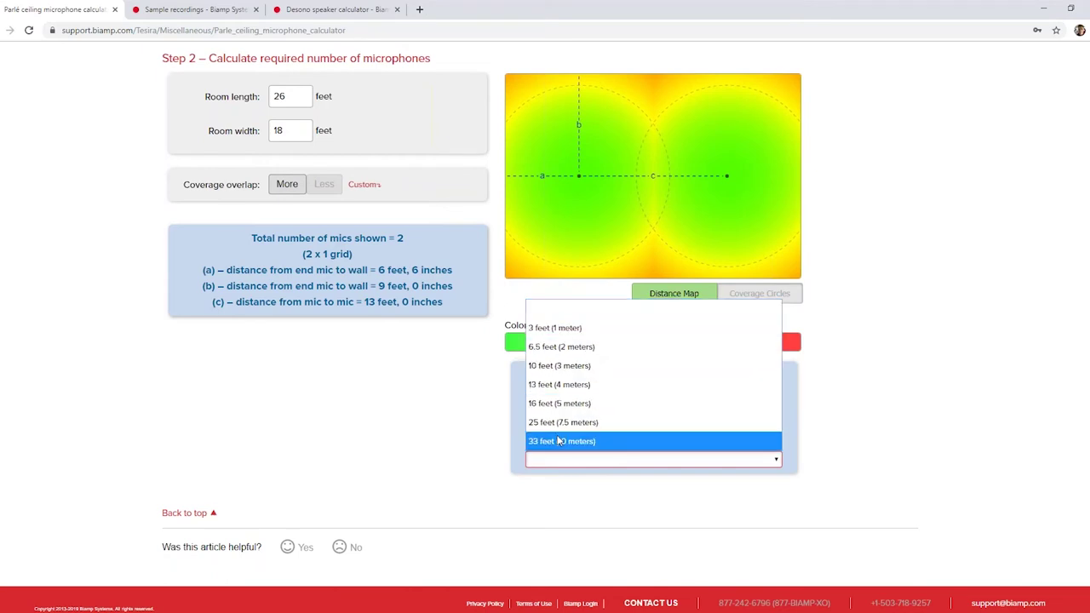
click(475, 449)
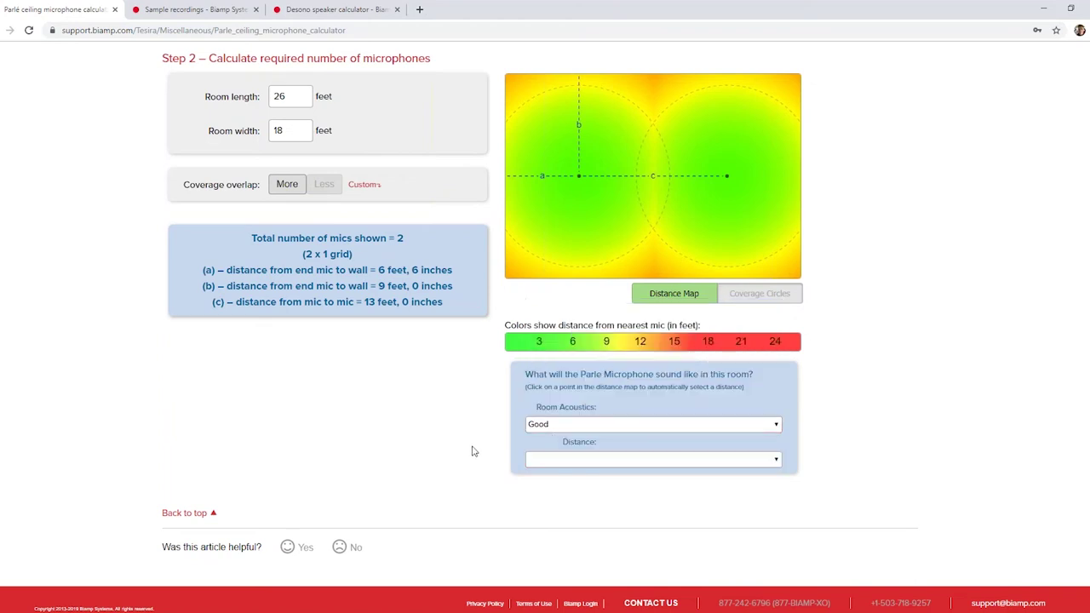
- Load the microphone sound sample for Good room acoustics at 10 feet (3 meters) and check the player's extra options
click(558, 426)
click(562, 499)
click(562, 459)
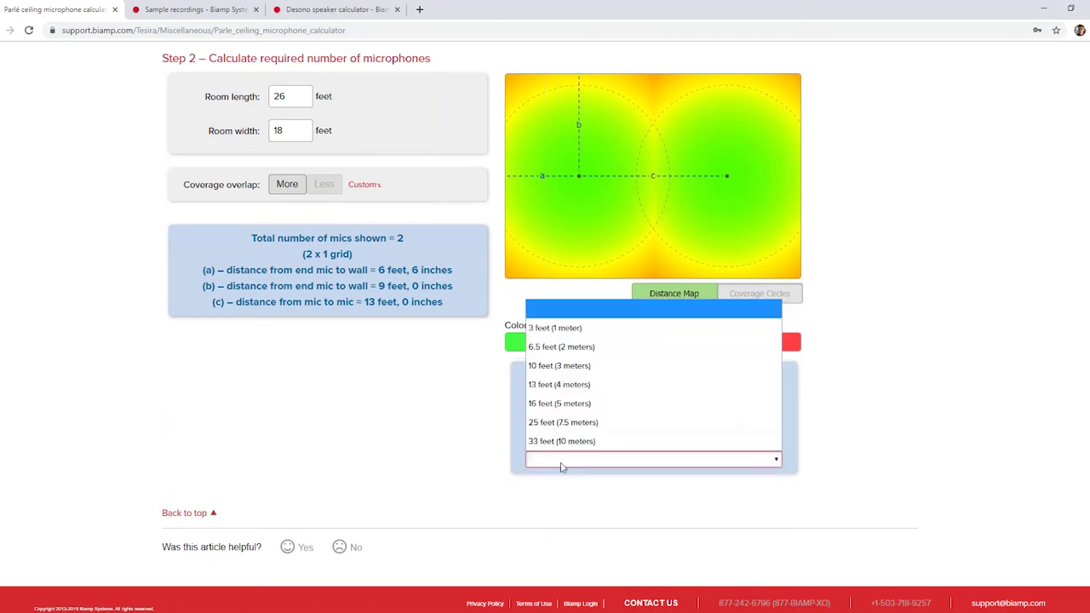
click(548, 366)
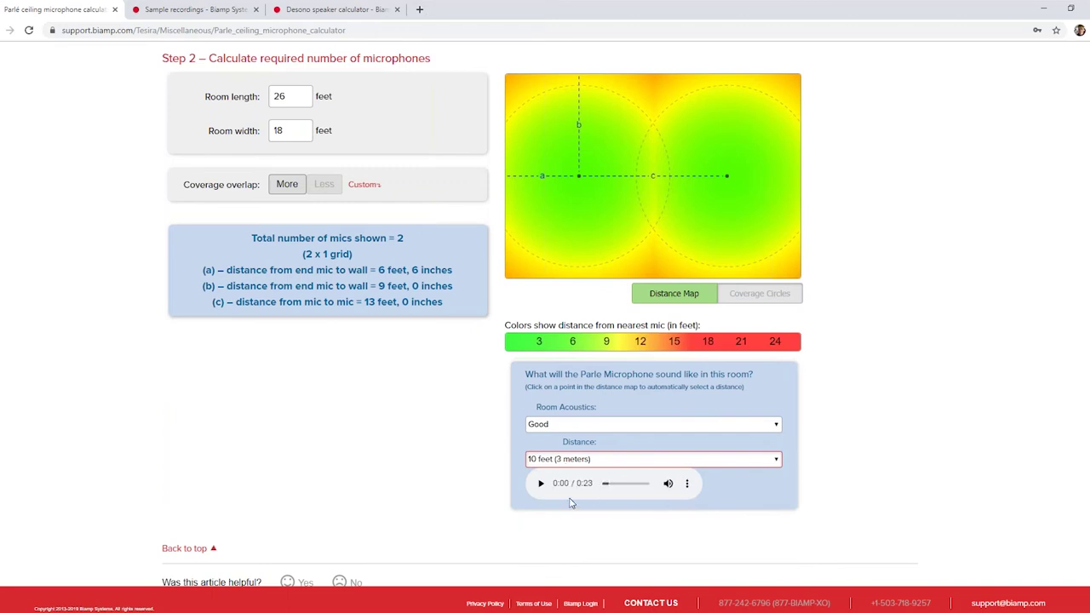
click(688, 483)
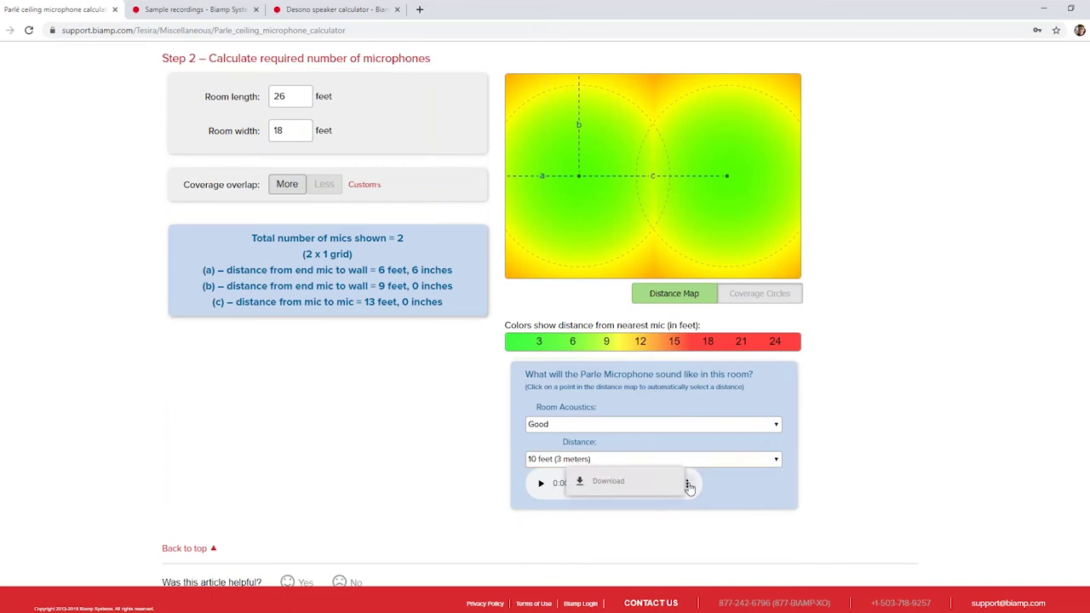
click(740, 492)
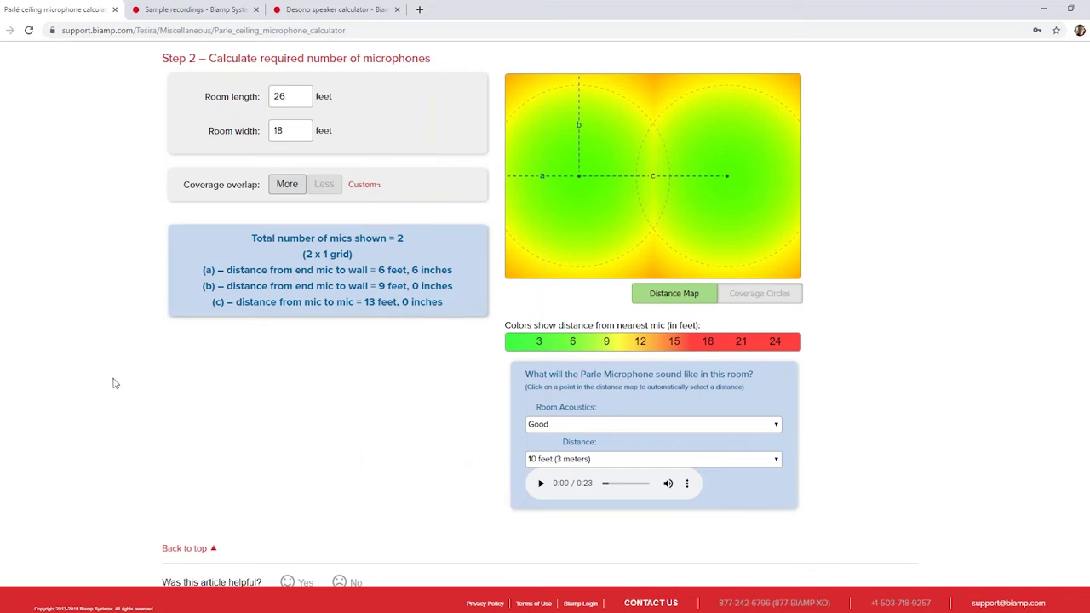
- Review the entered room settings together with the coverage diagram and microphone layout
scroll(117, 384, up, 1)
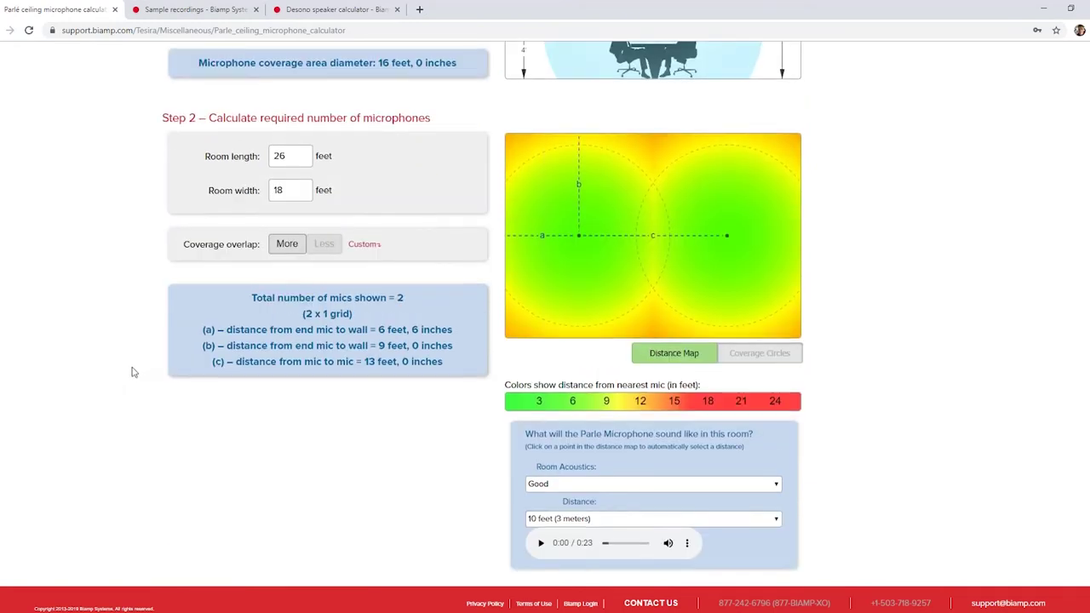
scroll(132, 372, up, 1)
scroll(130, 373, up, 1)
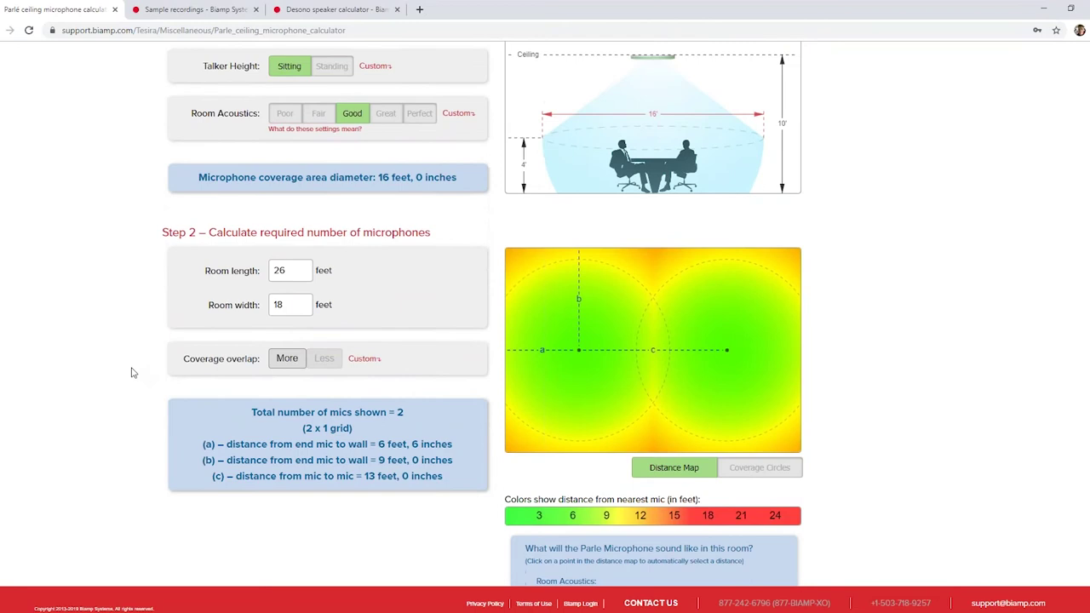
scroll(132, 375, up, 1)
scroll(136, 379, up, 1)
scroll(137, 383, down, 1)
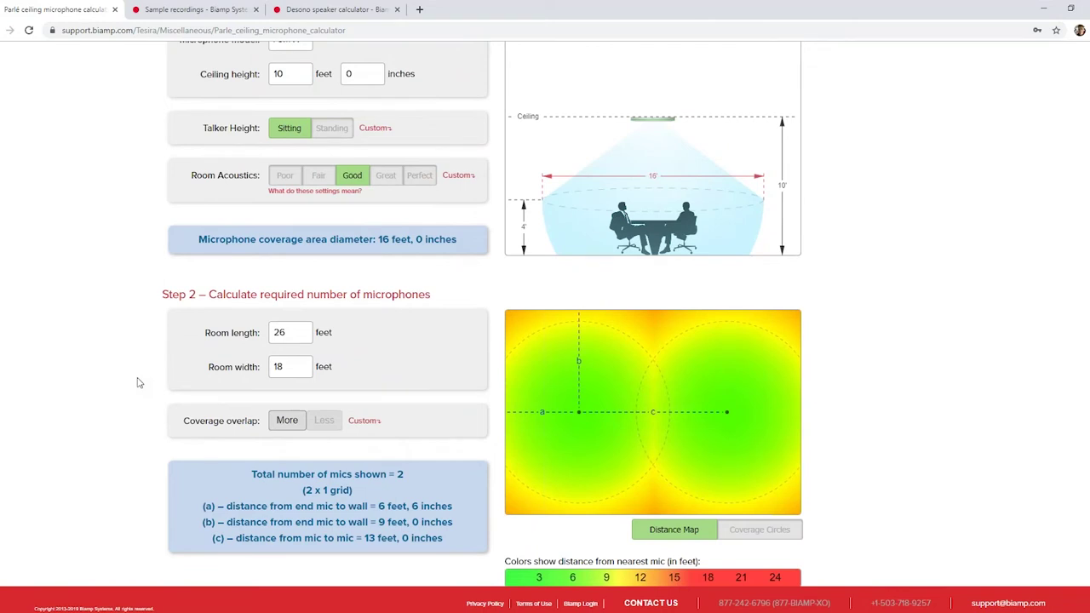
scroll(134, 383, up, 1)
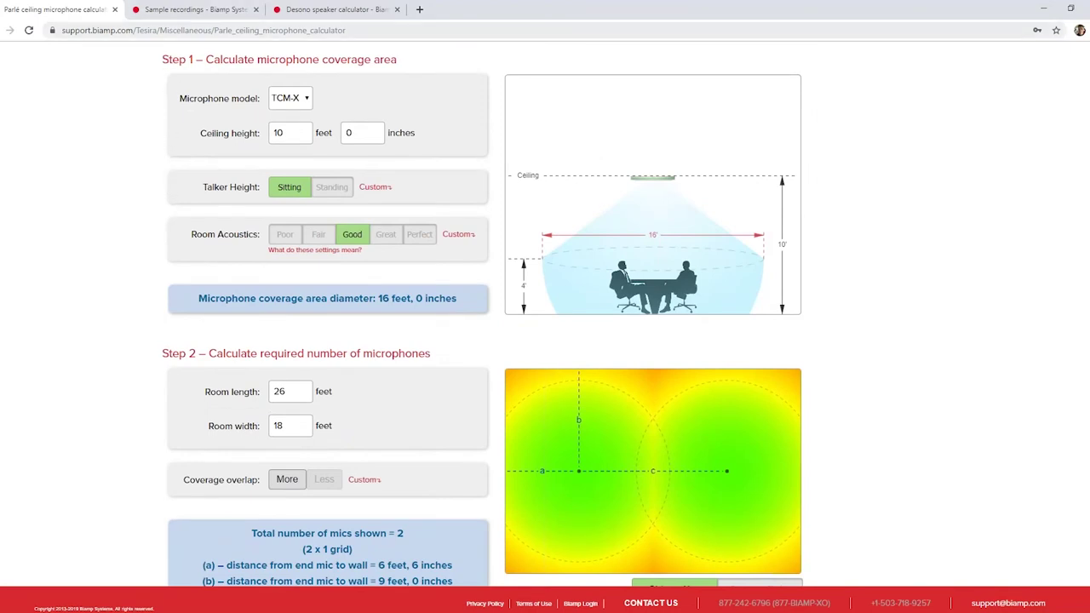
- Review the Desono speaker calculator's room settings, coverage map, amplifier recommendations and speaker distances, and return to the Parlé microphone calculator
click(173, 12)
click(338, 9)
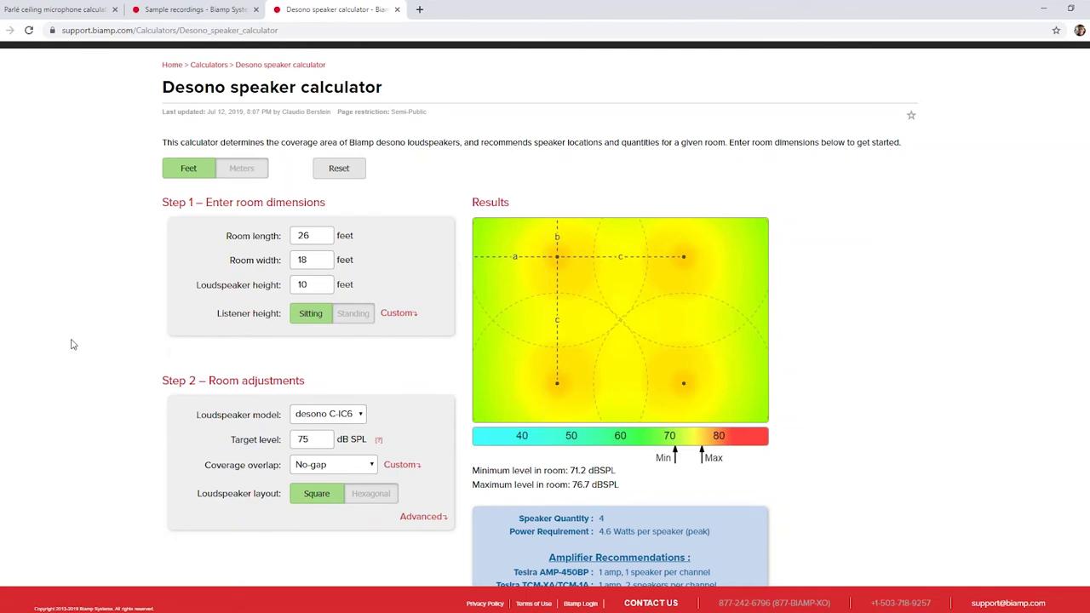
scroll(517, 270, down, 1)
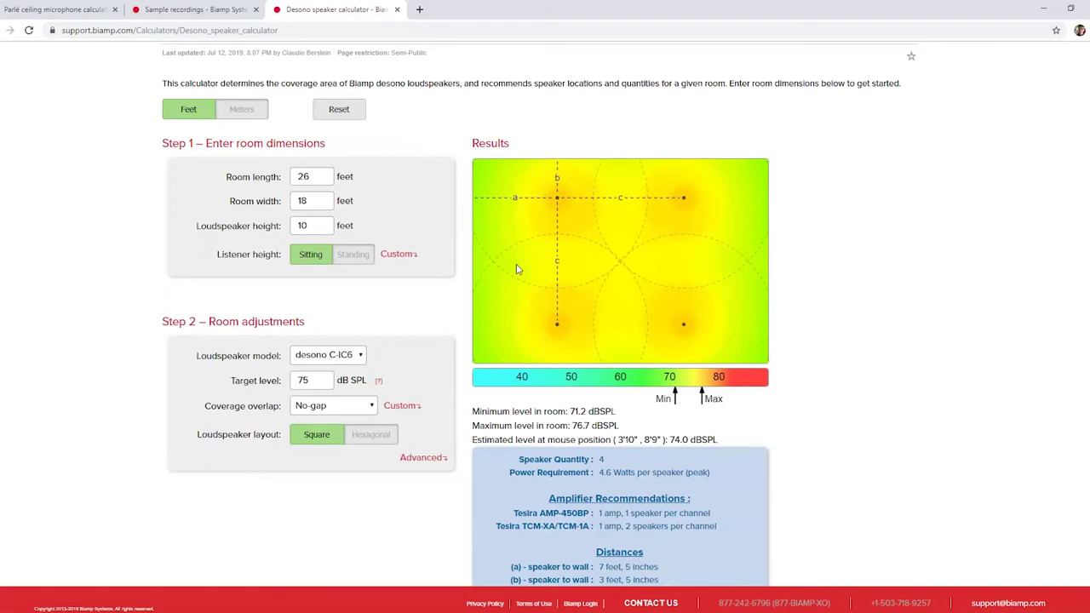
scroll(837, 366, down, 1)
scroll(837, 366, down, 1)
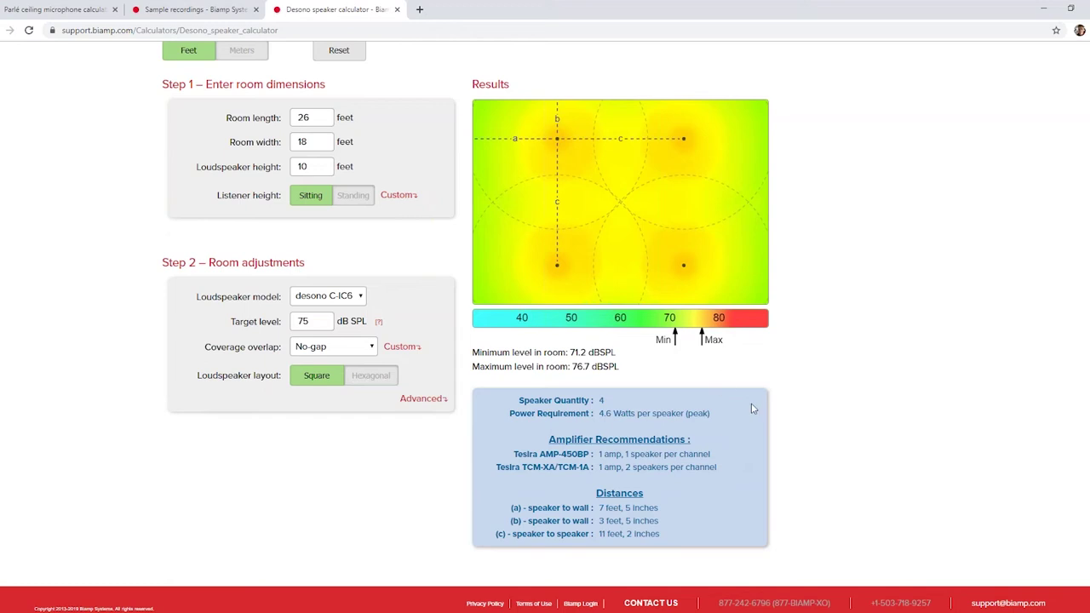
scroll(751, 408, up, 1)
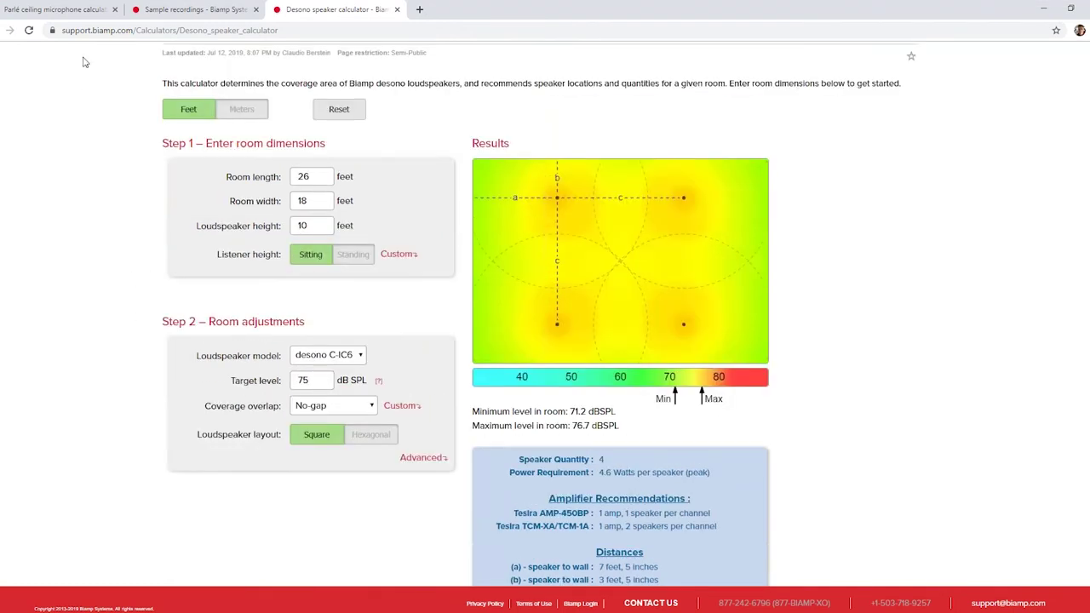
click(72, 10)
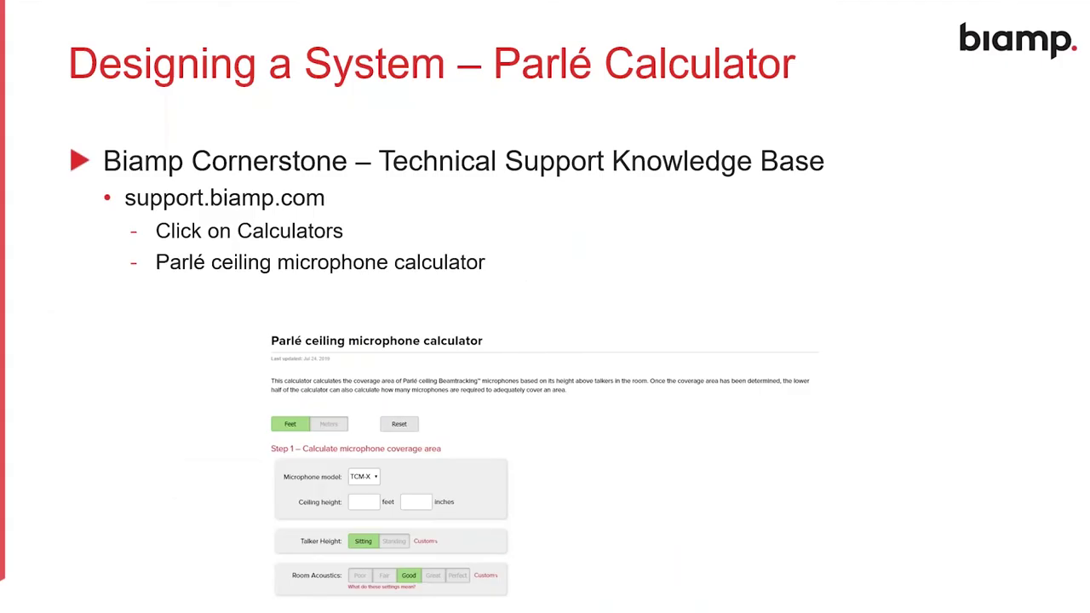
key(Right)
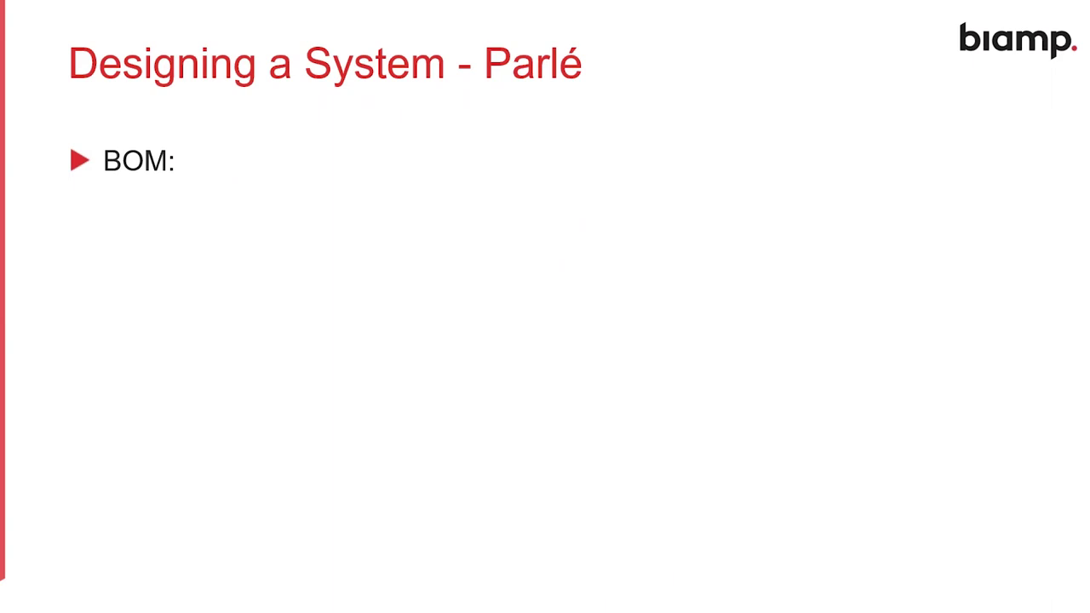
key(Right)
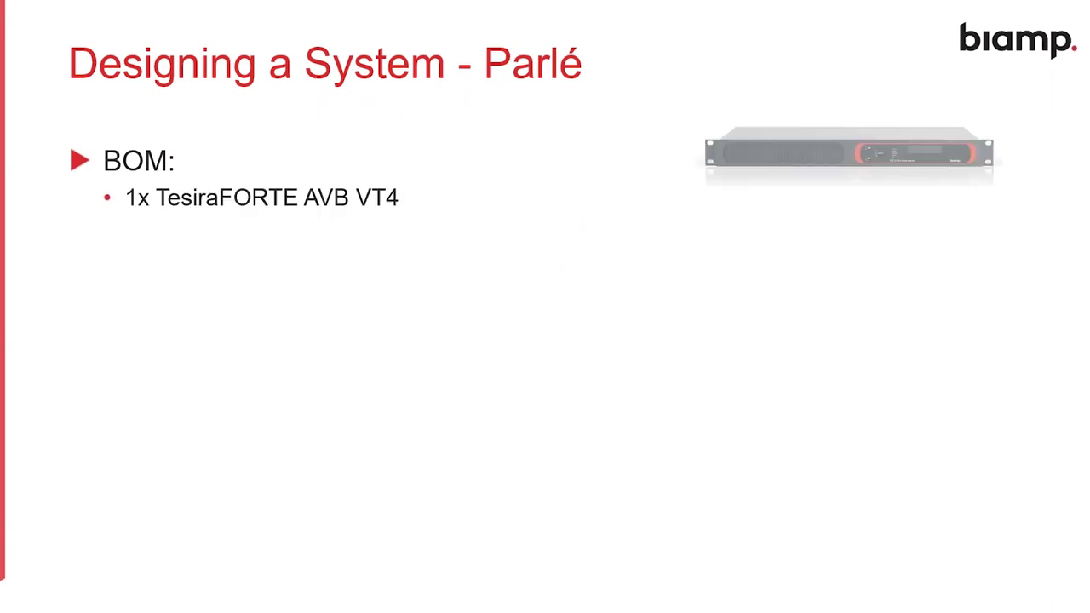